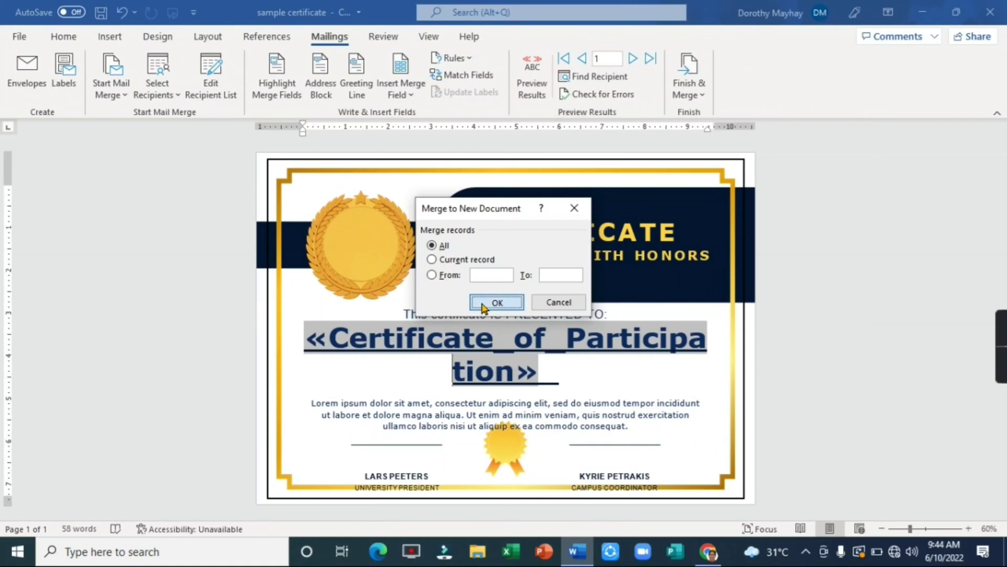
Scroll through the merged 34-page document of gold certificates
scroll(747, 408, down, 3)
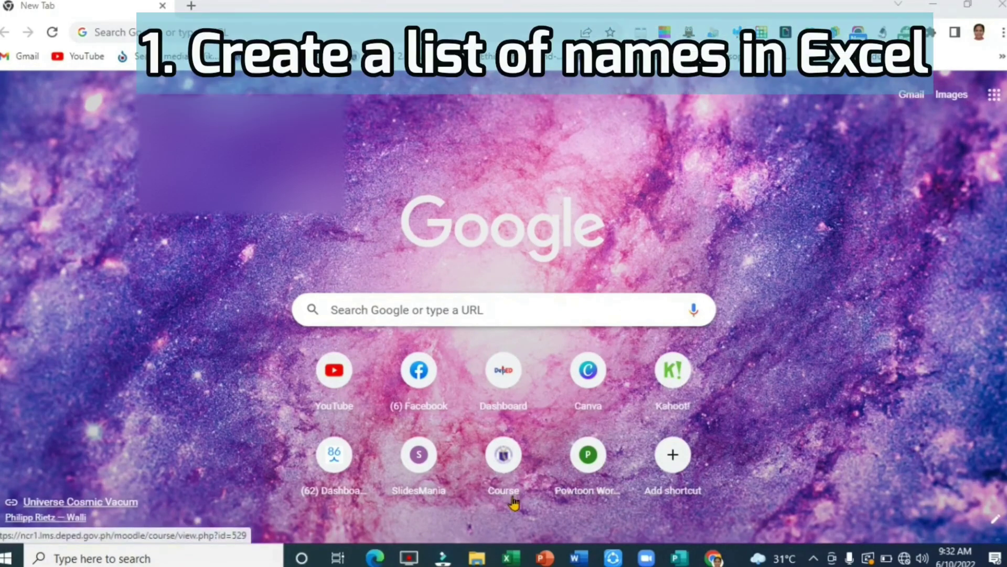
Launch Excel and open the Certificate workbook from the recent files list
click(511, 558)
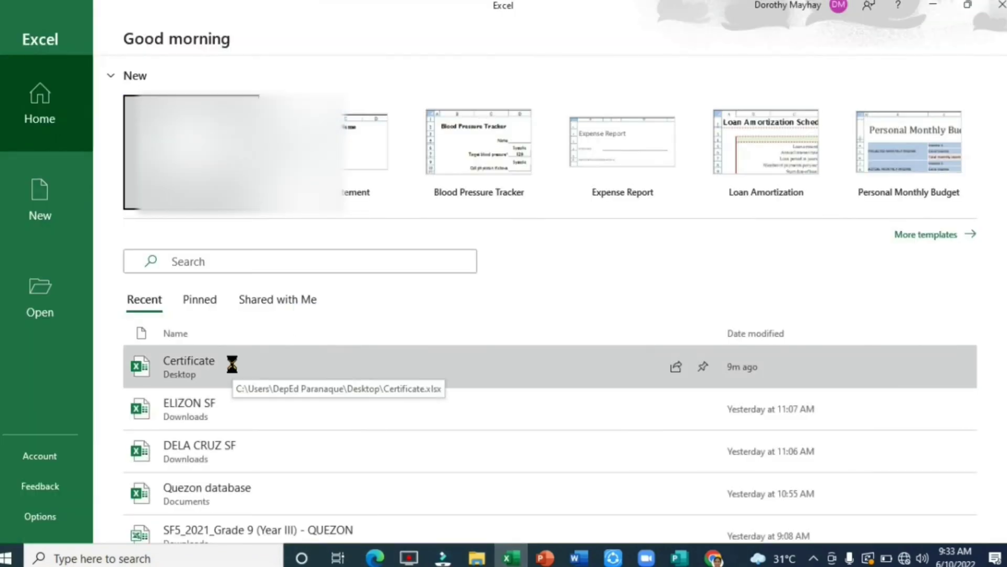
click(231, 363)
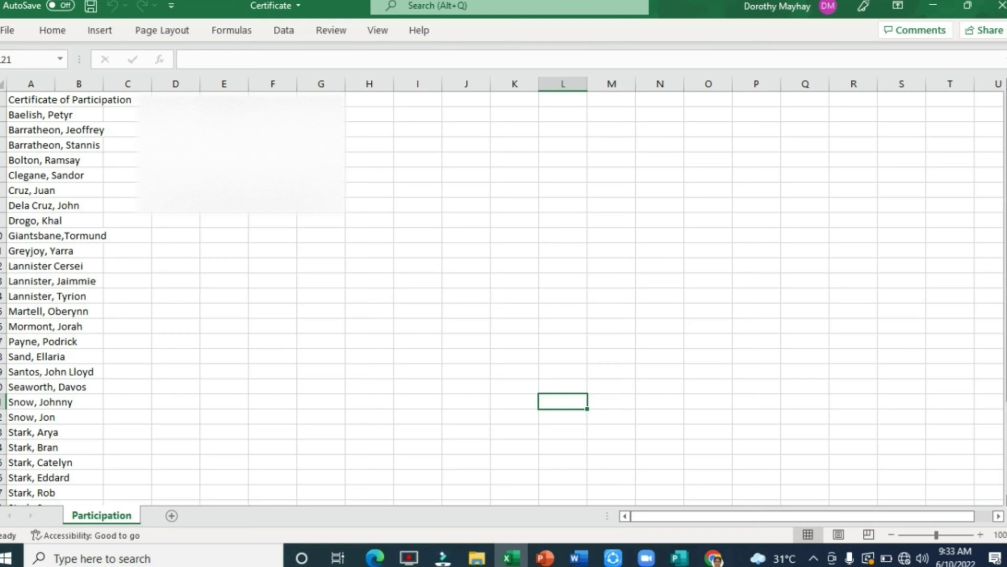
click(42, 99)
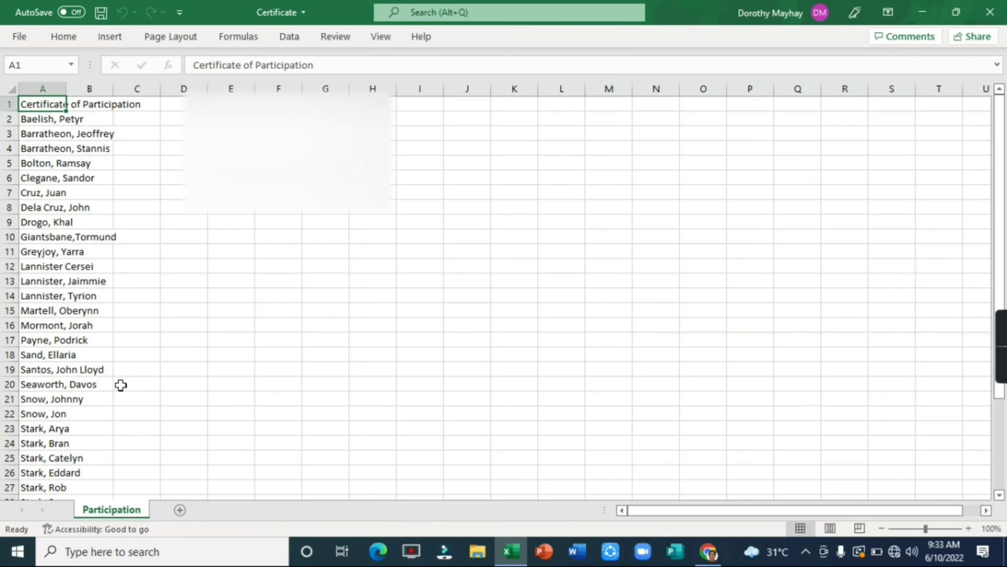
scroll(120, 385, down, 2)
scroll(120, 385, down, 2)
scroll(121, 385, up, 1)
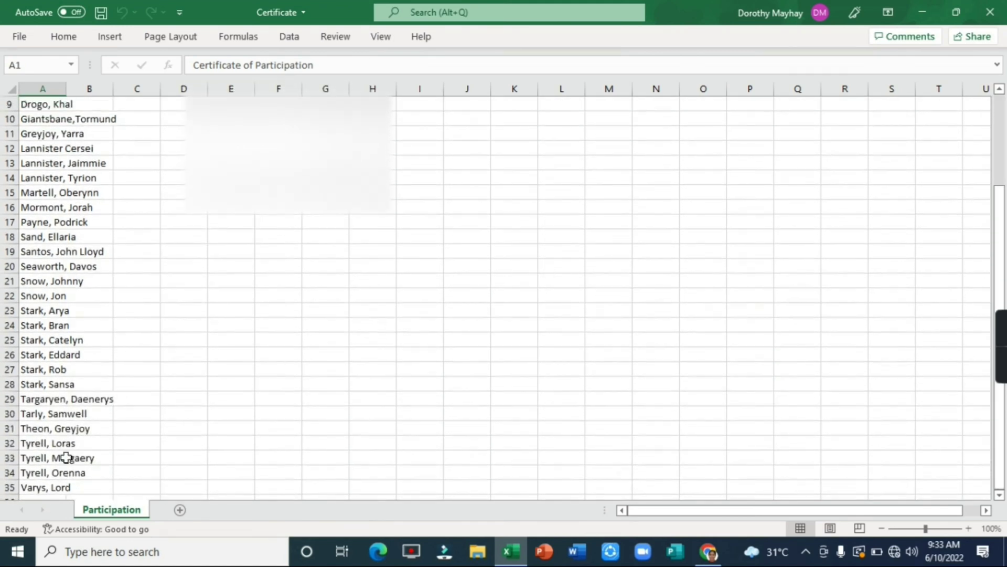
scroll(75, 424, up, 1)
scroll(76, 426, down, 2)
scroll(76, 425, up, 1)
scroll(76, 426, down, 3)
scroll(76, 426, down, 2)
scroll(76, 426, up, 7)
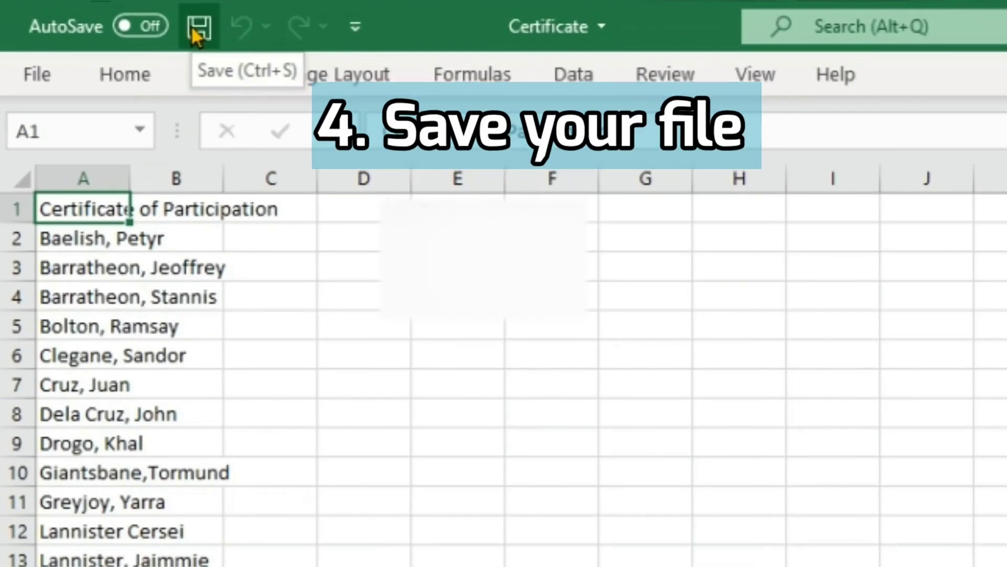
Save the Certificate workbook, confirm it is stored on the Desktop, and close Excel
click(199, 27)
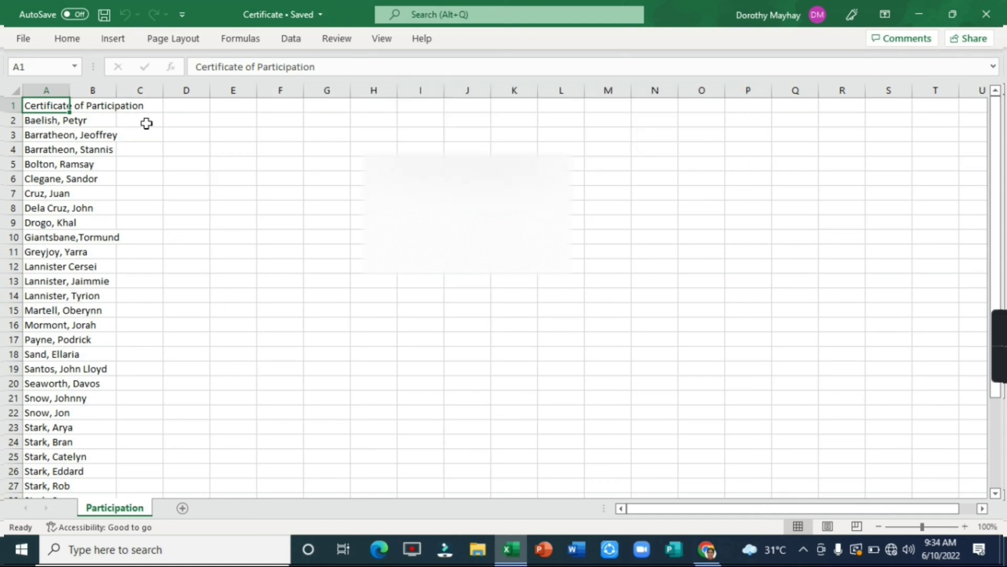
click(18, 44)
click(69, 234)
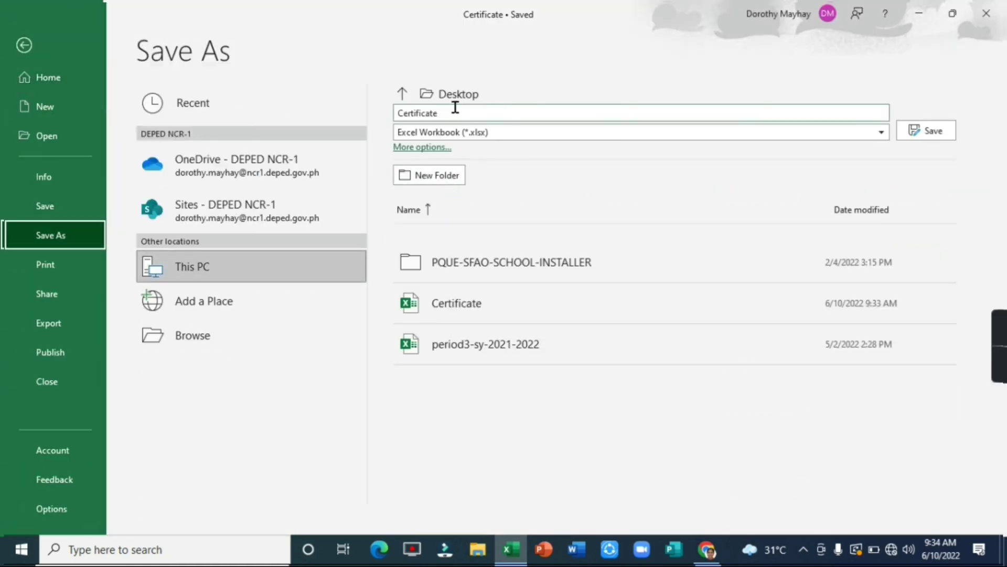
click(986, 14)
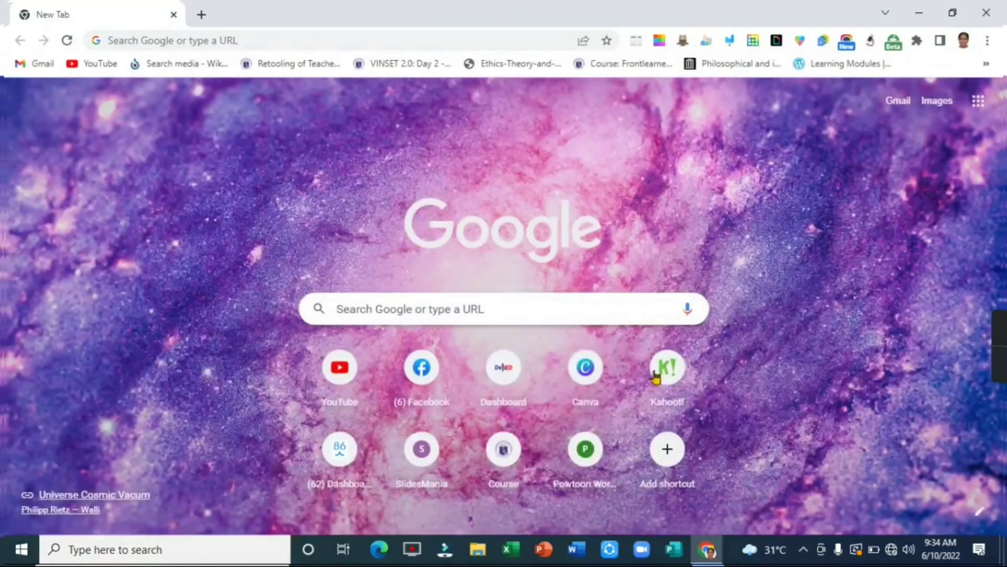
Open the sample certificate document in Word and select its Student's Name placeholder
click(580, 556)
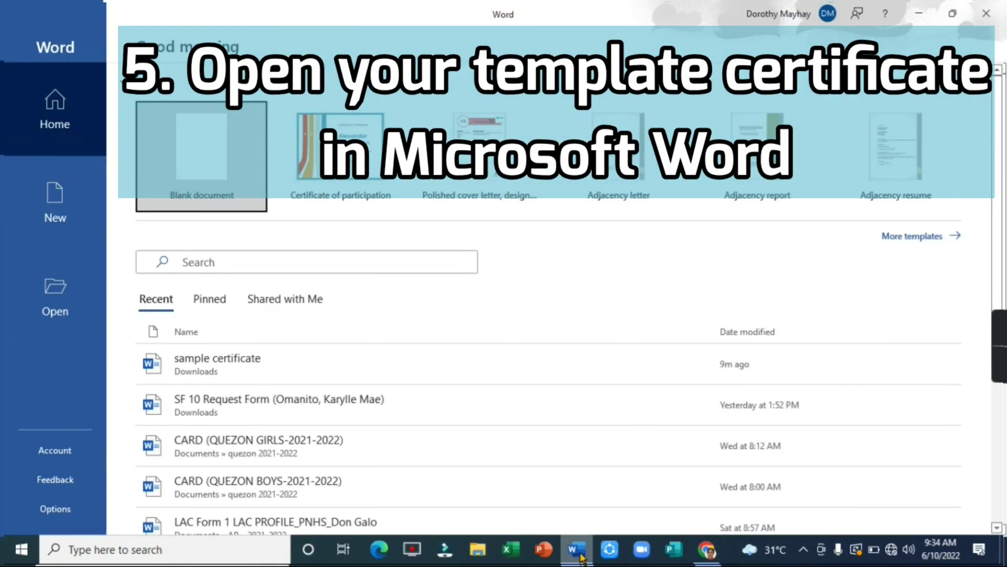
mouse_move(307, 363)
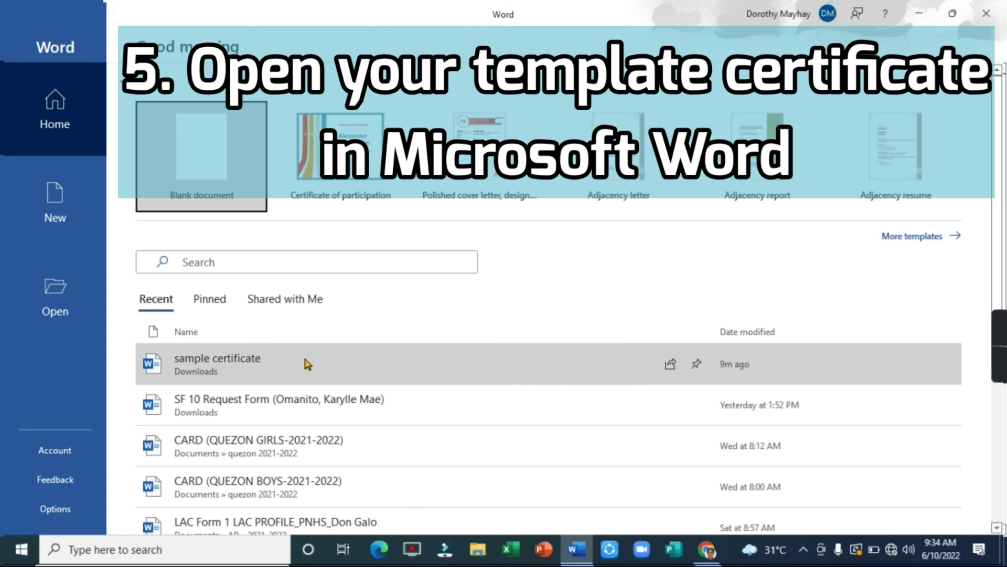
click(248, 370)
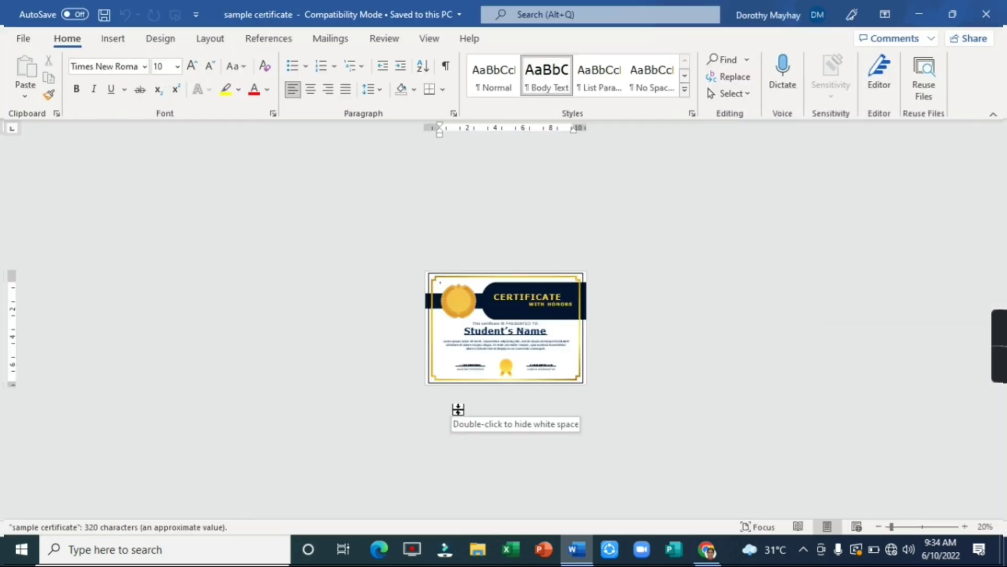
ctrl+scroll(458, 409, up, 4)
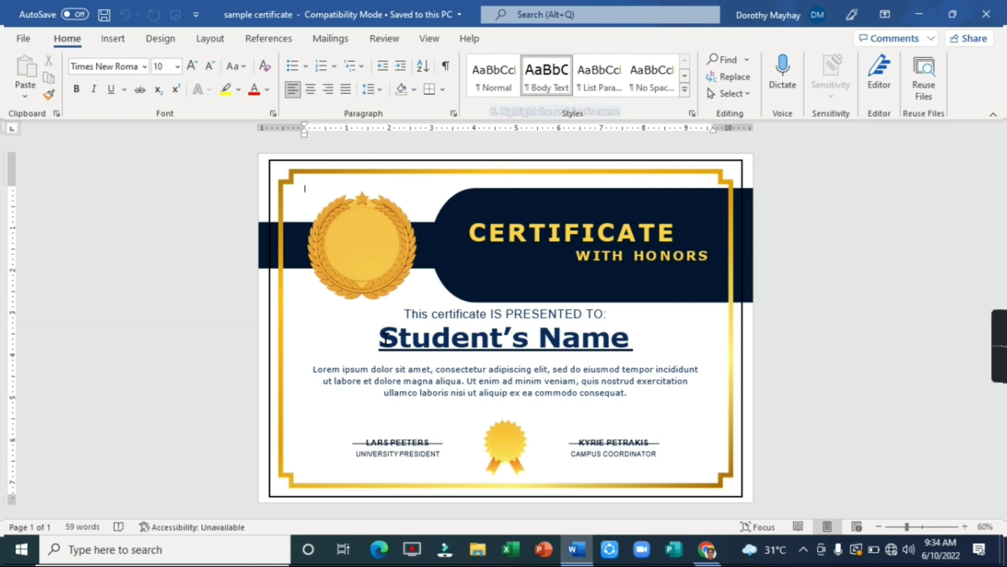
drag(378, 339, 621, 339)
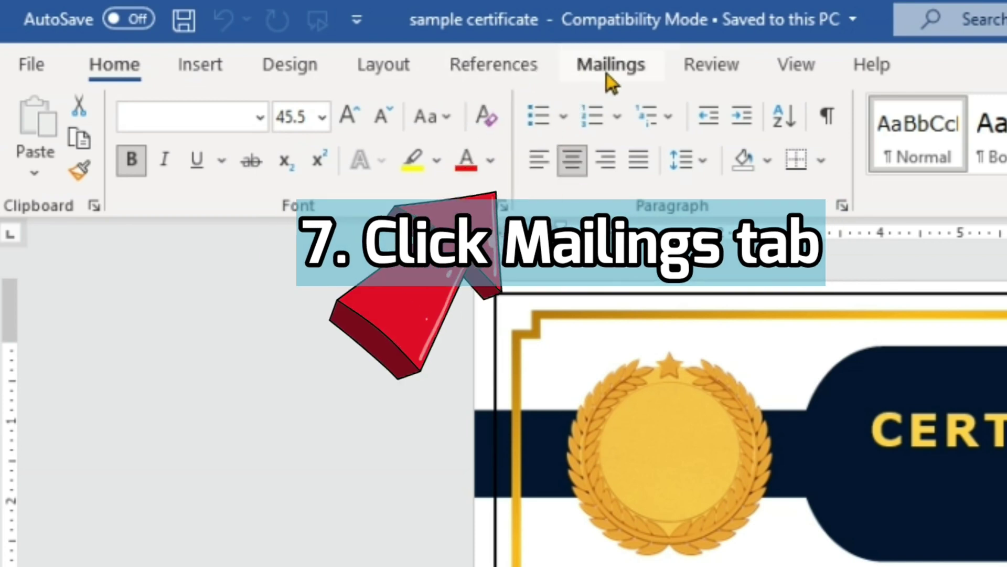
Choose Select Recipients > Use an Existing List from the Mailings ribbon
click(600, 62)
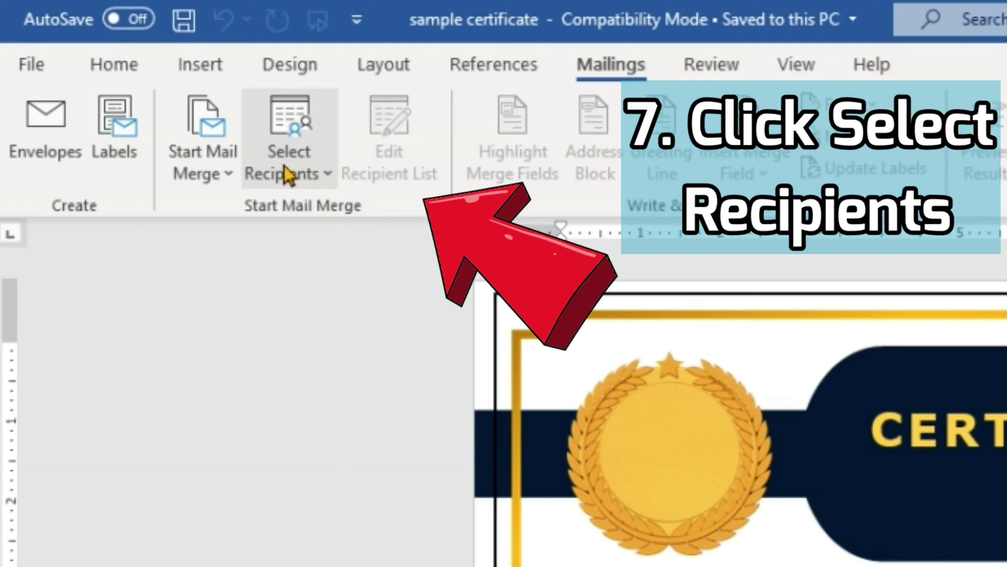
click(278, 139)
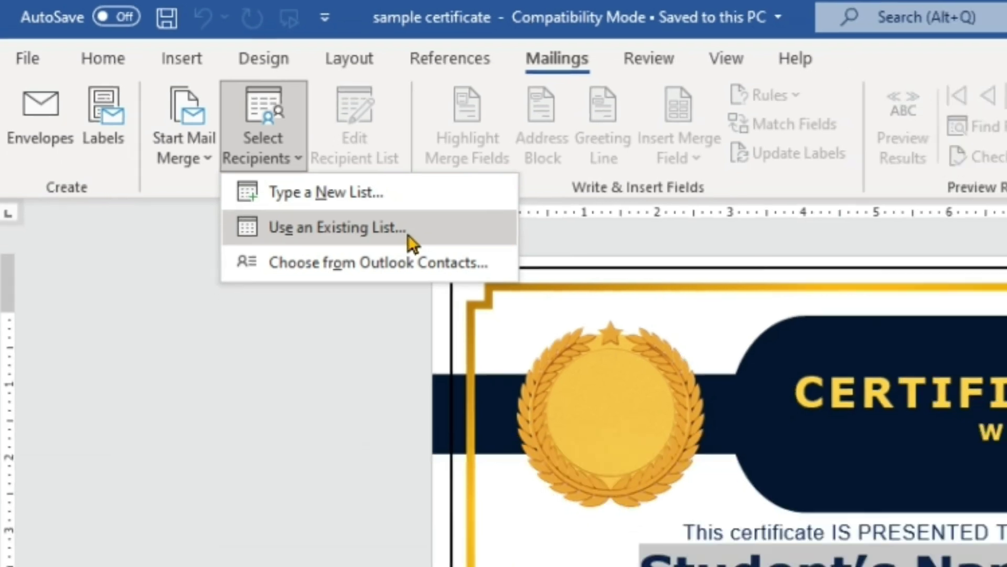
click(450, 257)
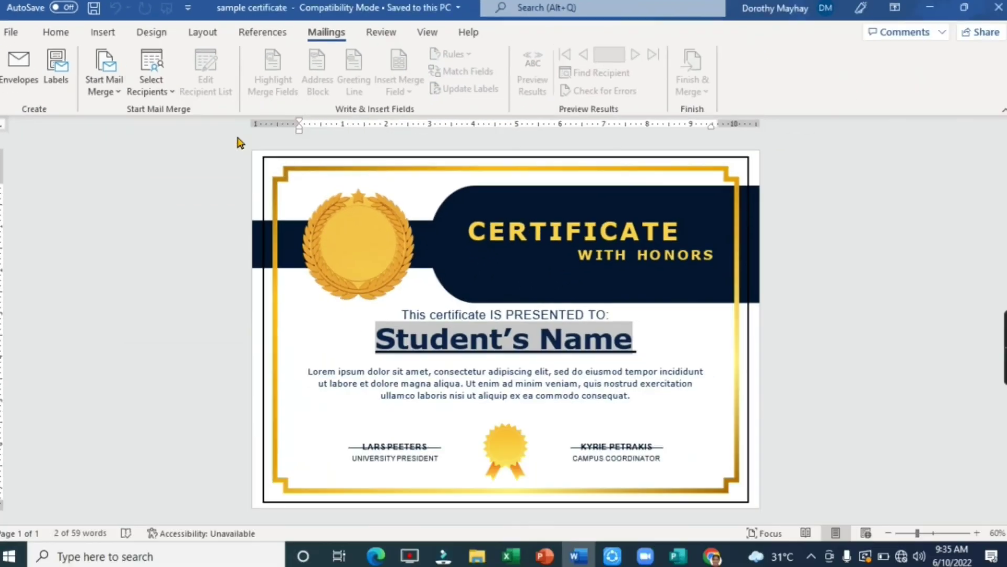
mouse_move(53, 148)
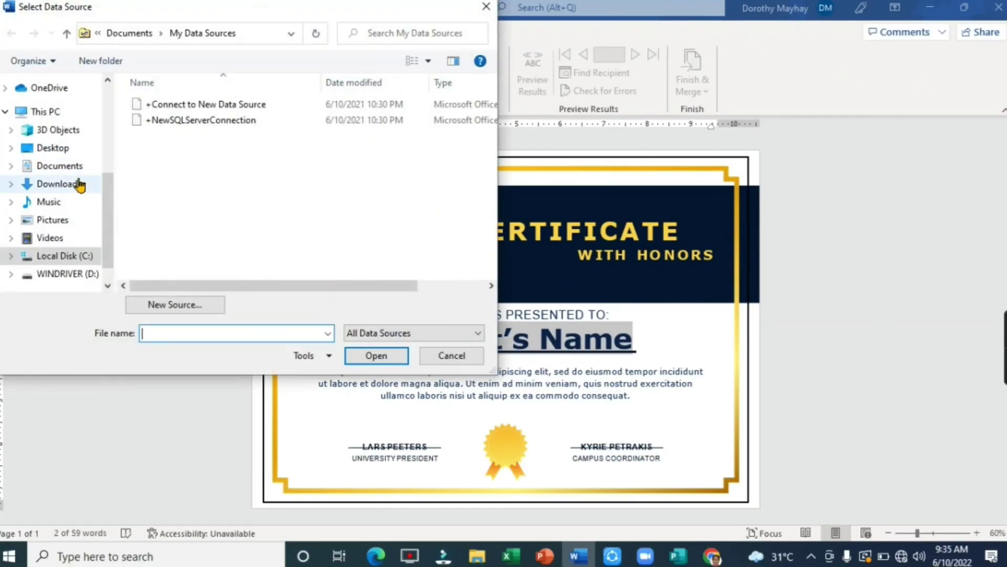
Attach the Desktop Certificate workbook's Participation$ sheet as the recipient list
click(53, 150)
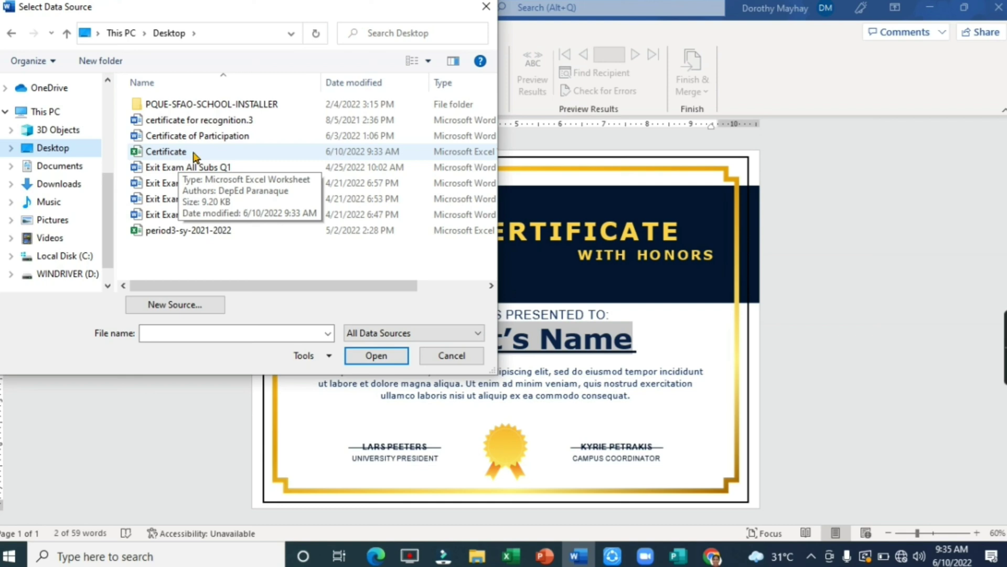
click(186, 154)
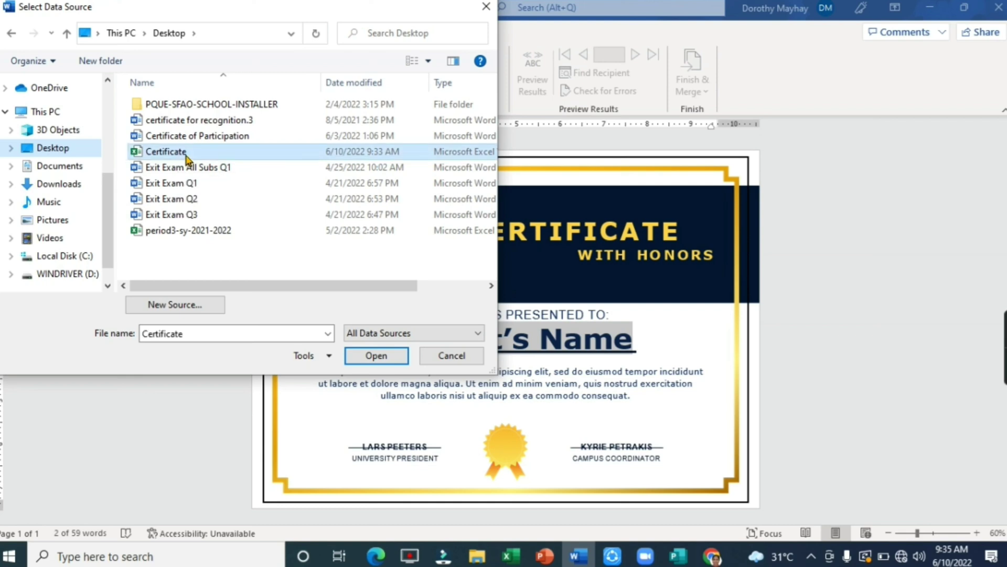
click(378, 366)
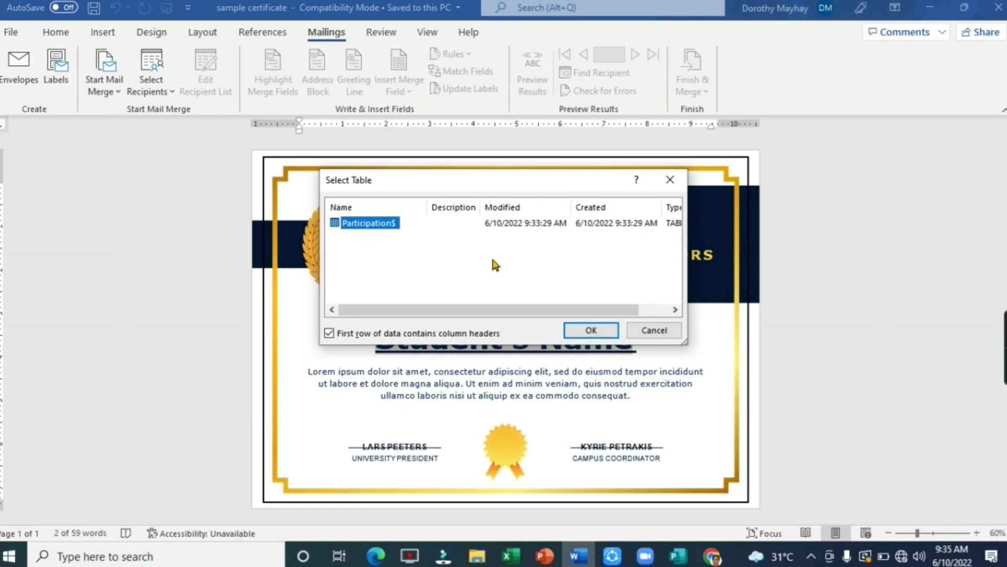
click(592, 331)
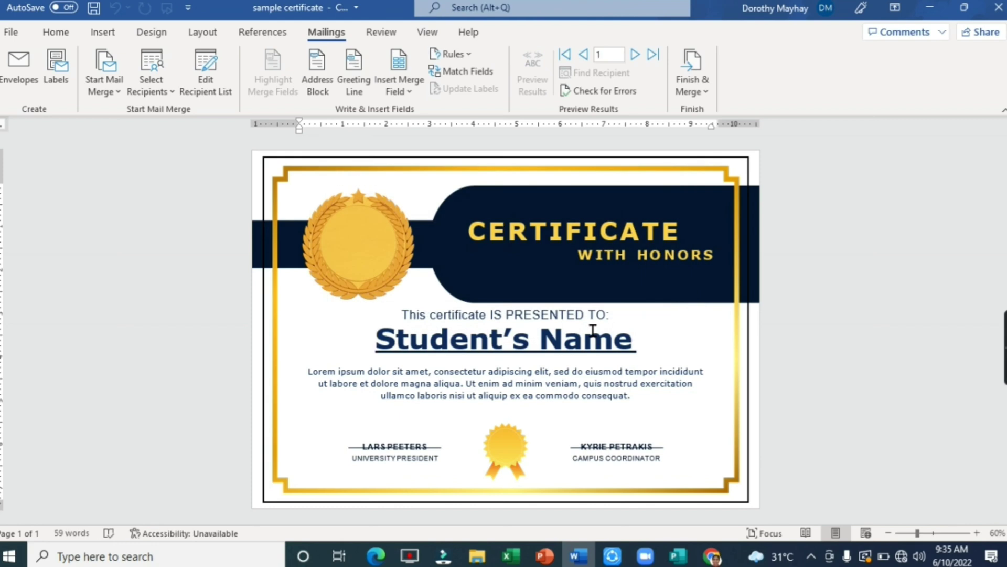
Replace the Student's Name text with the Certificate_of_Participation merge field
drag(376, 339, 617, 347)
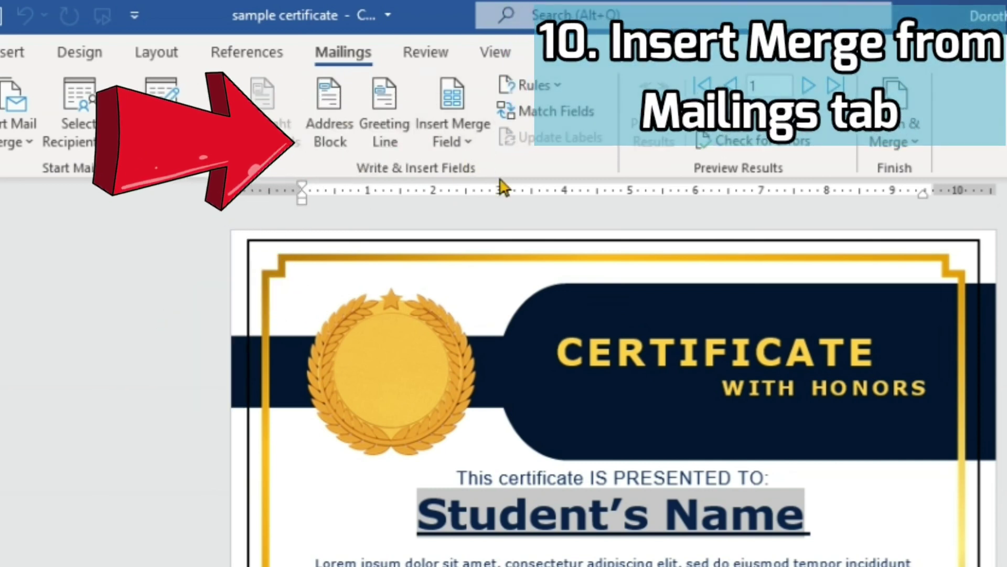
click(464, 140)
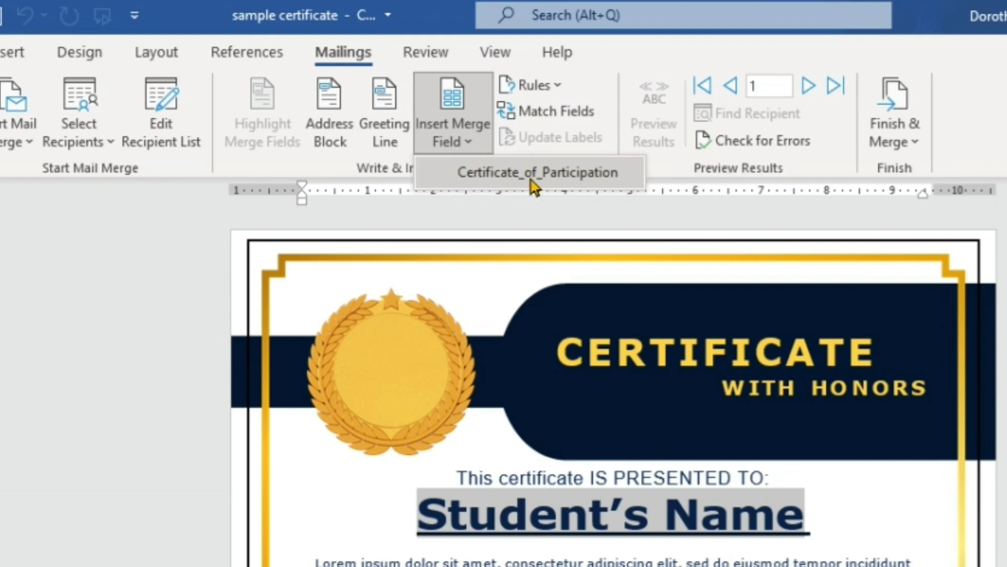
click(534, 178)
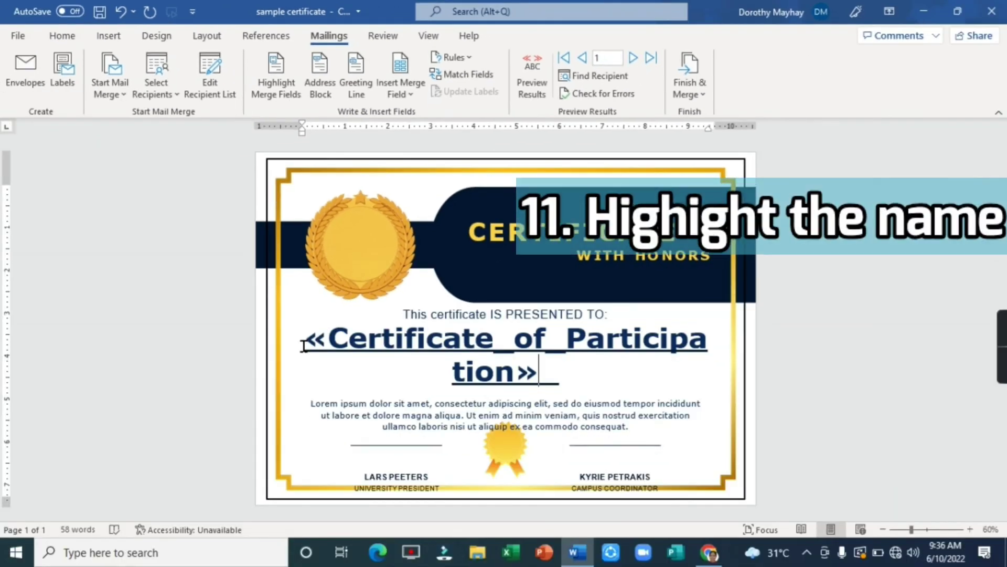
Select the «Certificate_of_Participation» field and bring up the Finish & Merge options
drag(304, 345, 540, 370)
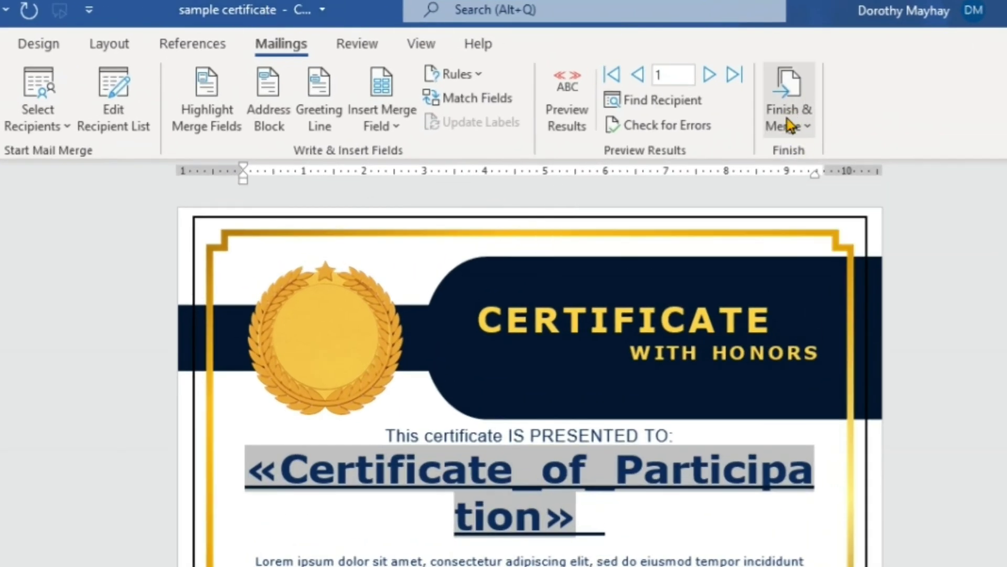
click(806, 112)
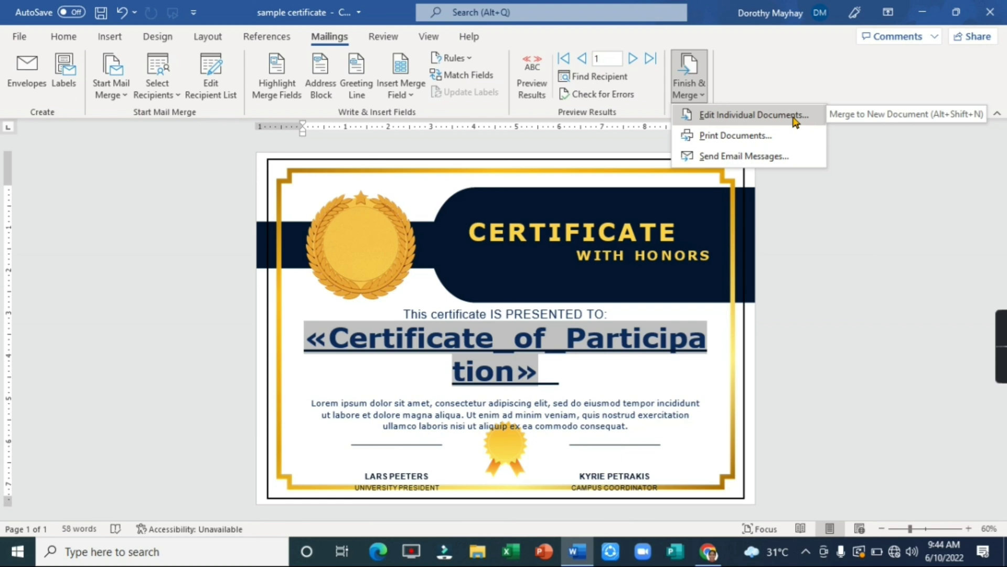
Merge all records into a new editable document, producing the 34-page Letters2
click(796, 122)
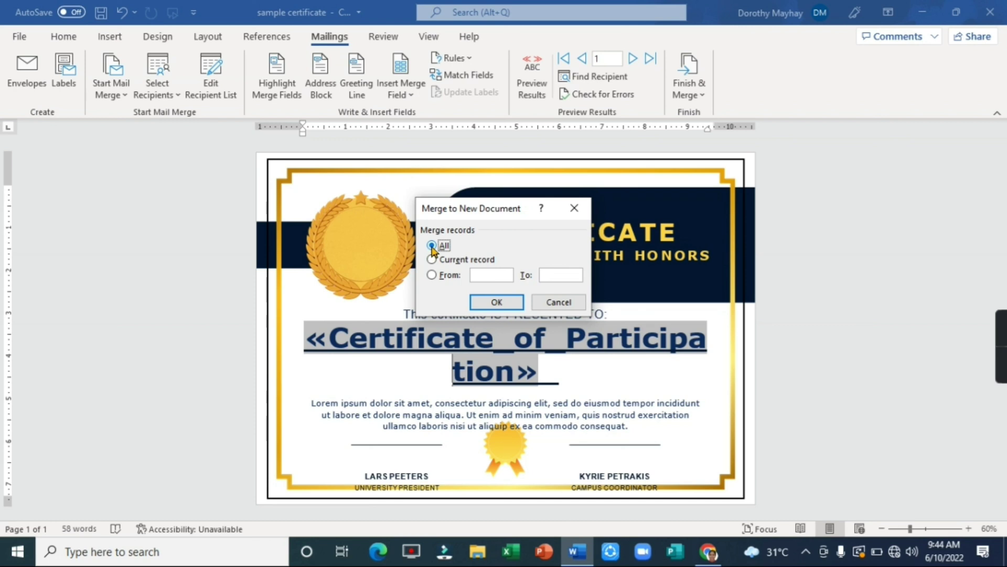
click(482, 304)
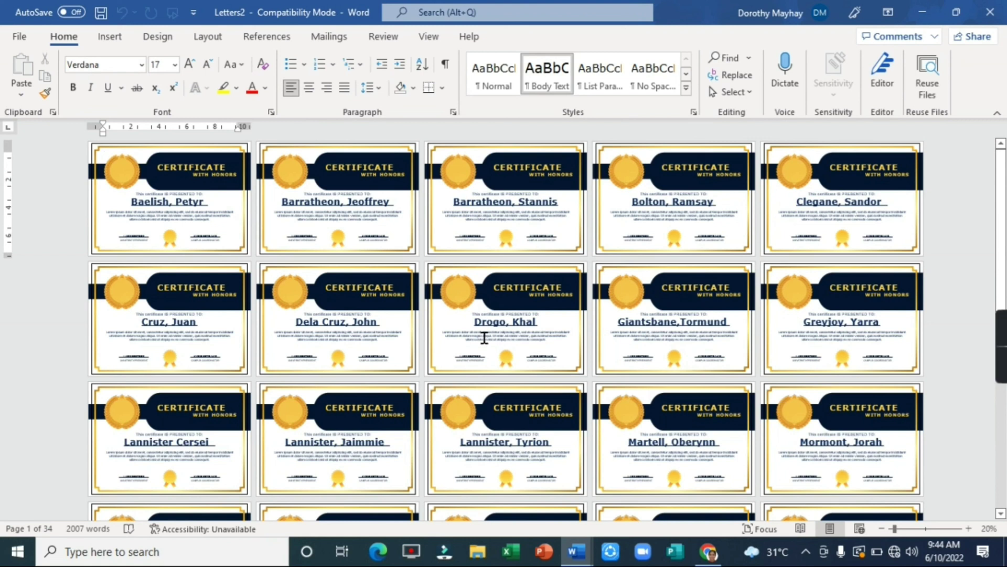
scroll(484, 337, down, 2)
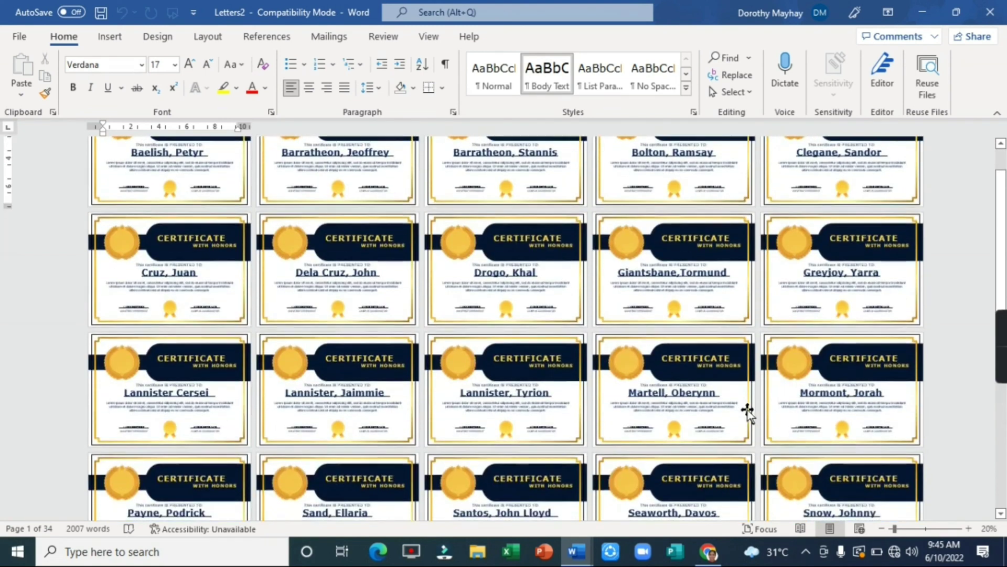
scroll(747, 409, down, 2)
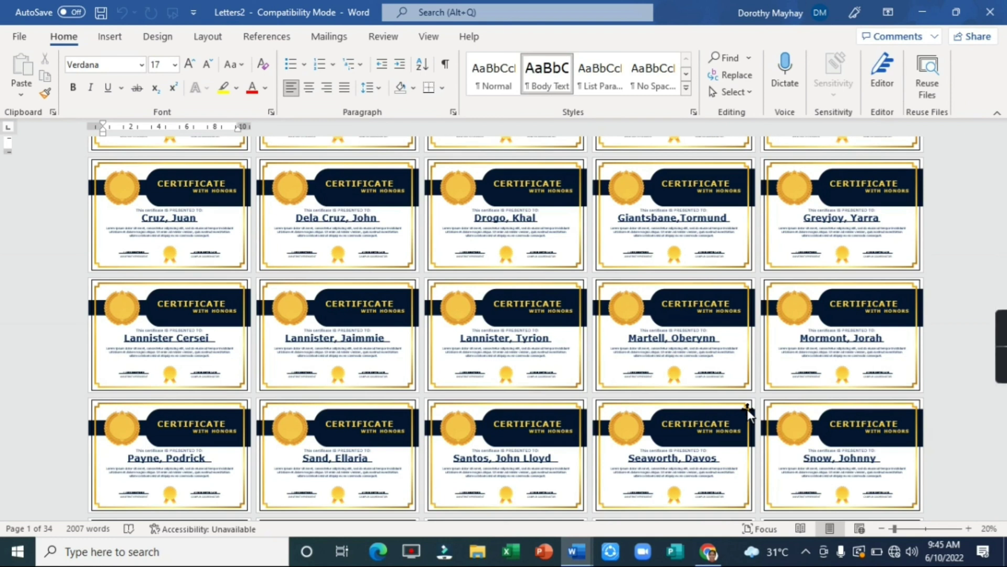
scroll(747, 408, up, 4)
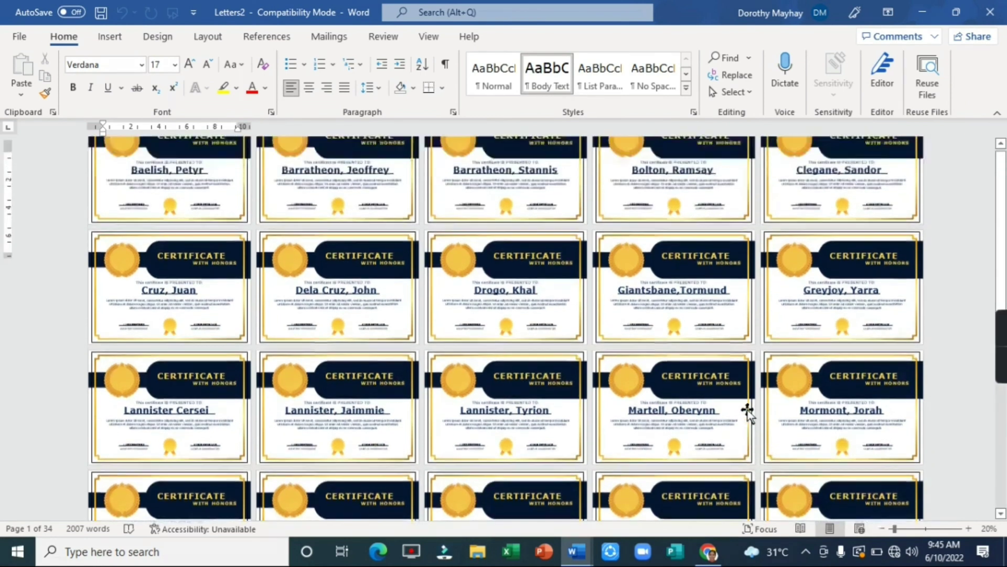